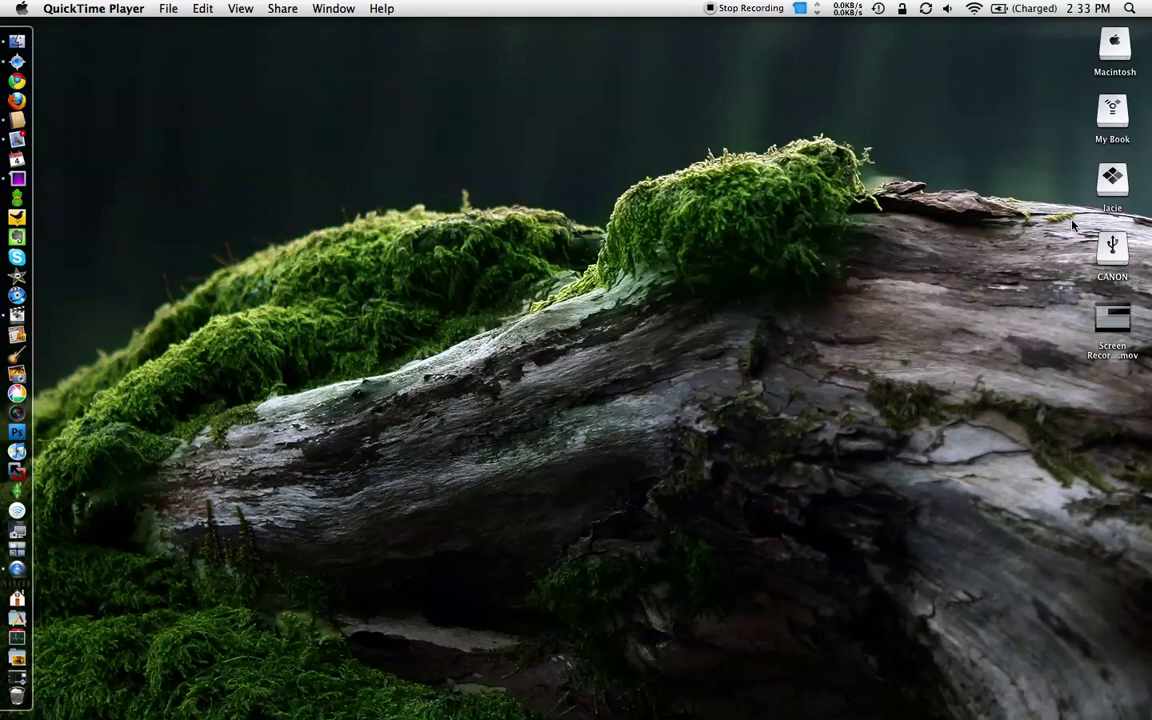
Select the mounted CANON camcorder drive on the desktop
left_click(1115, 250)
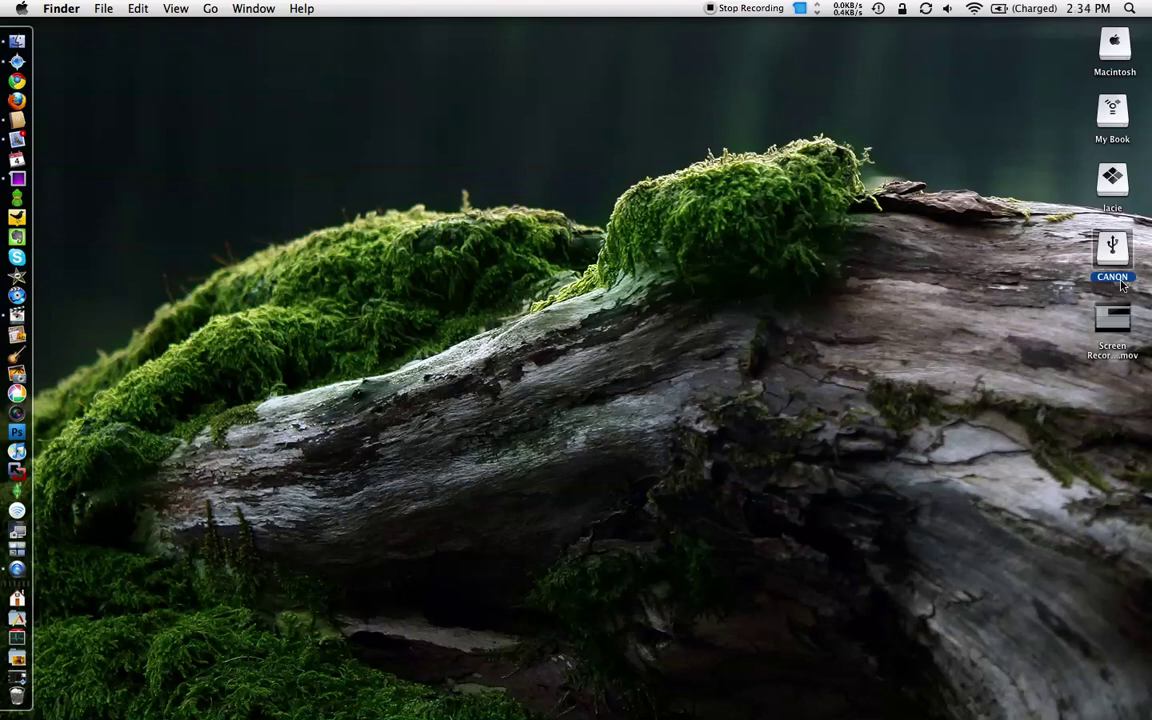
With the CANON drive selected, launch Final Cut Express and show its File menu
left_click(1112, 244)
left_click(22, 316)
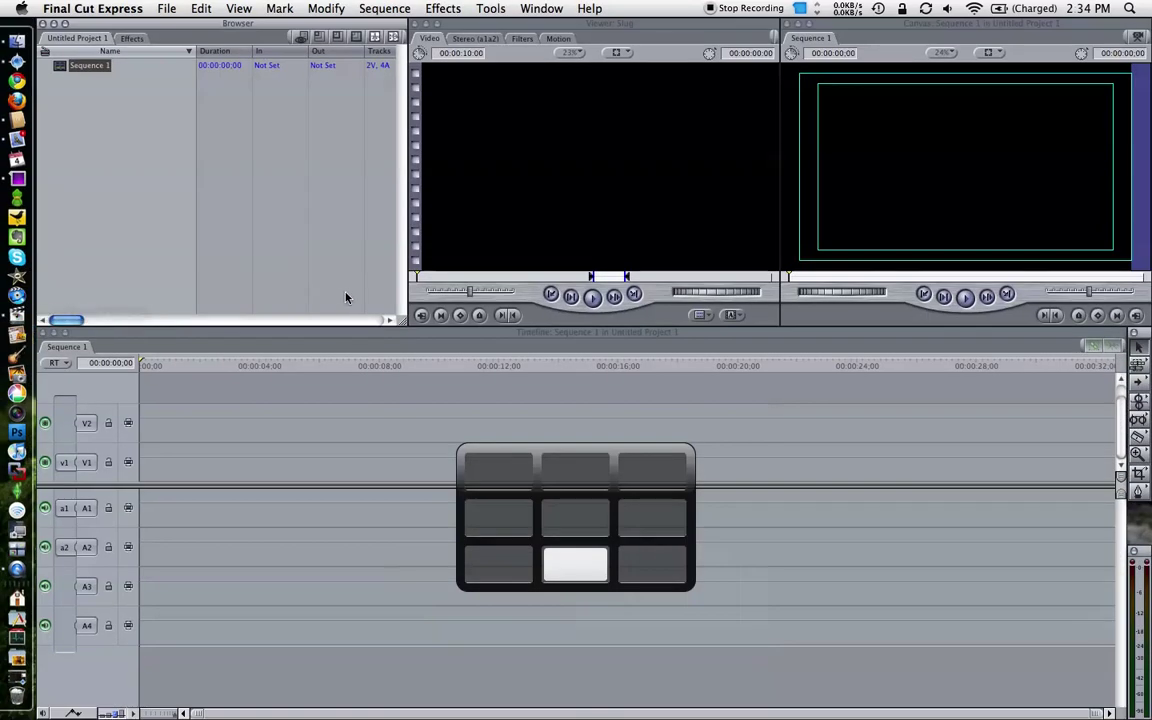
left_click(167, 9)
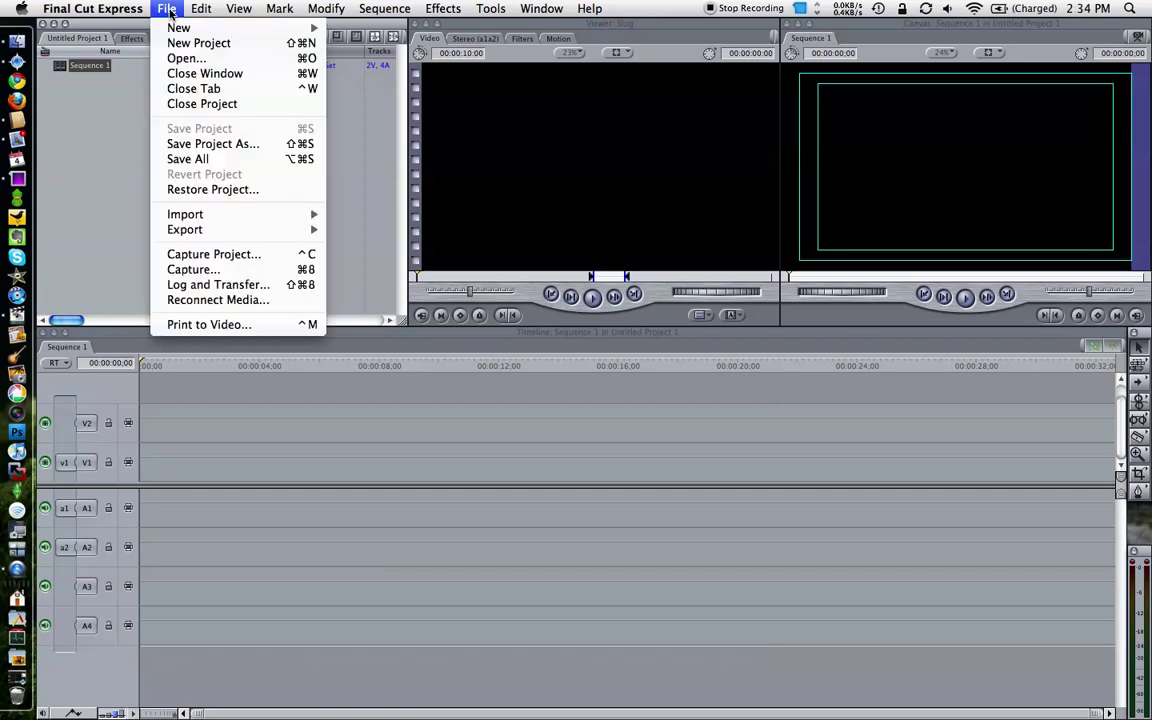
Open Log and Transfer and preview Clip #2, Clip #3, then Clip #1 from CANON
left_click(243, 285)
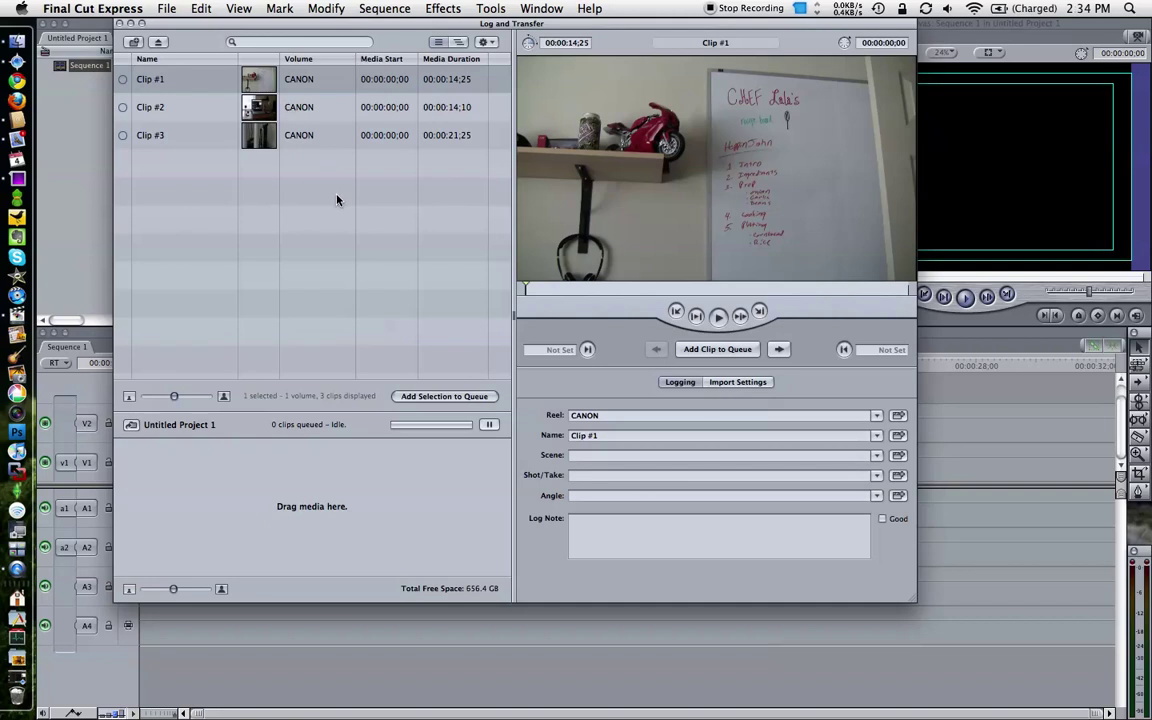
left_click(259, 101)
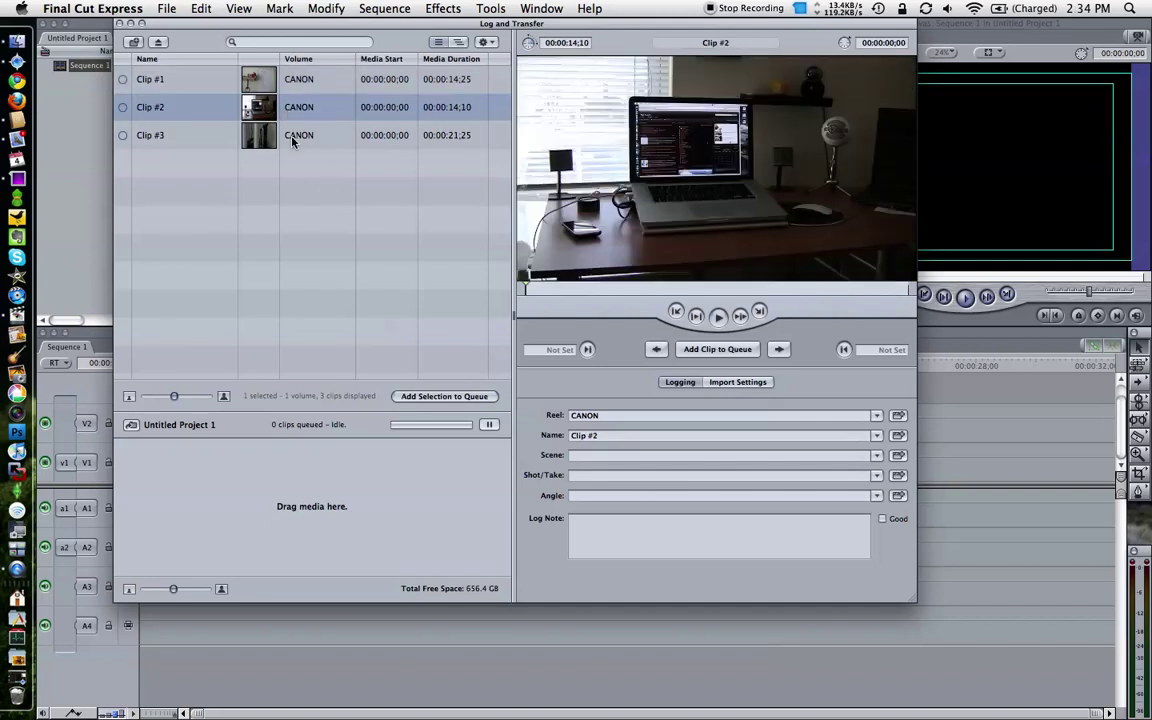
left_click(294, 135)
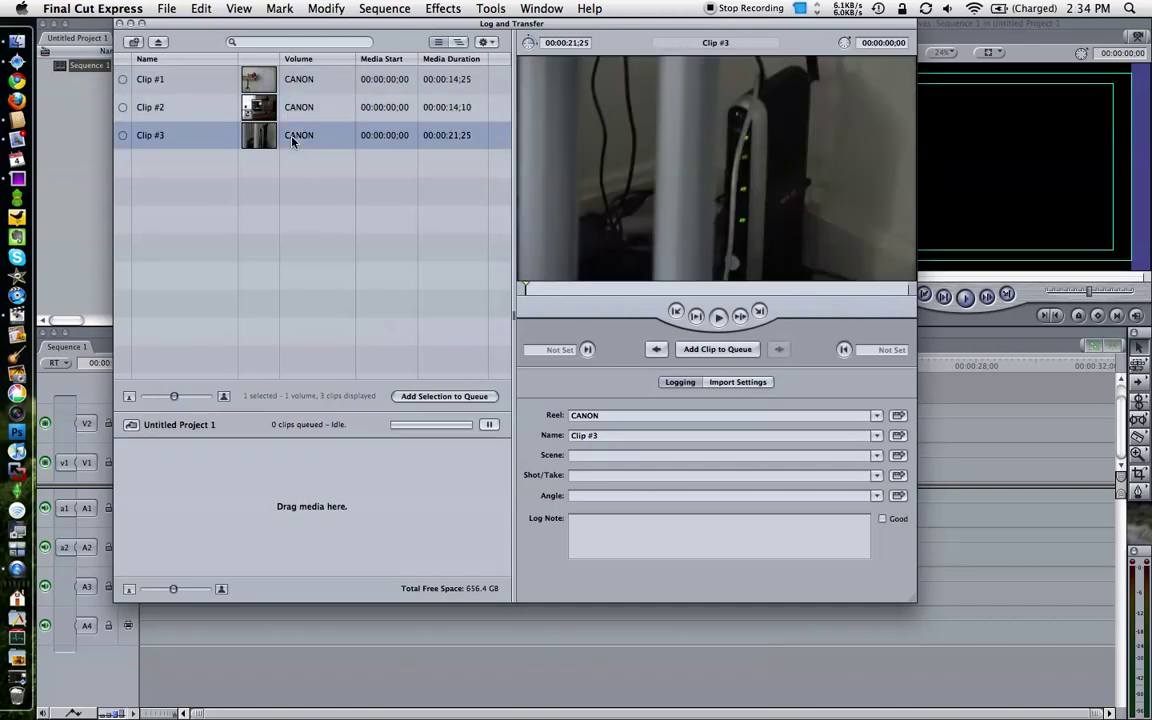
left_click(298, 84)
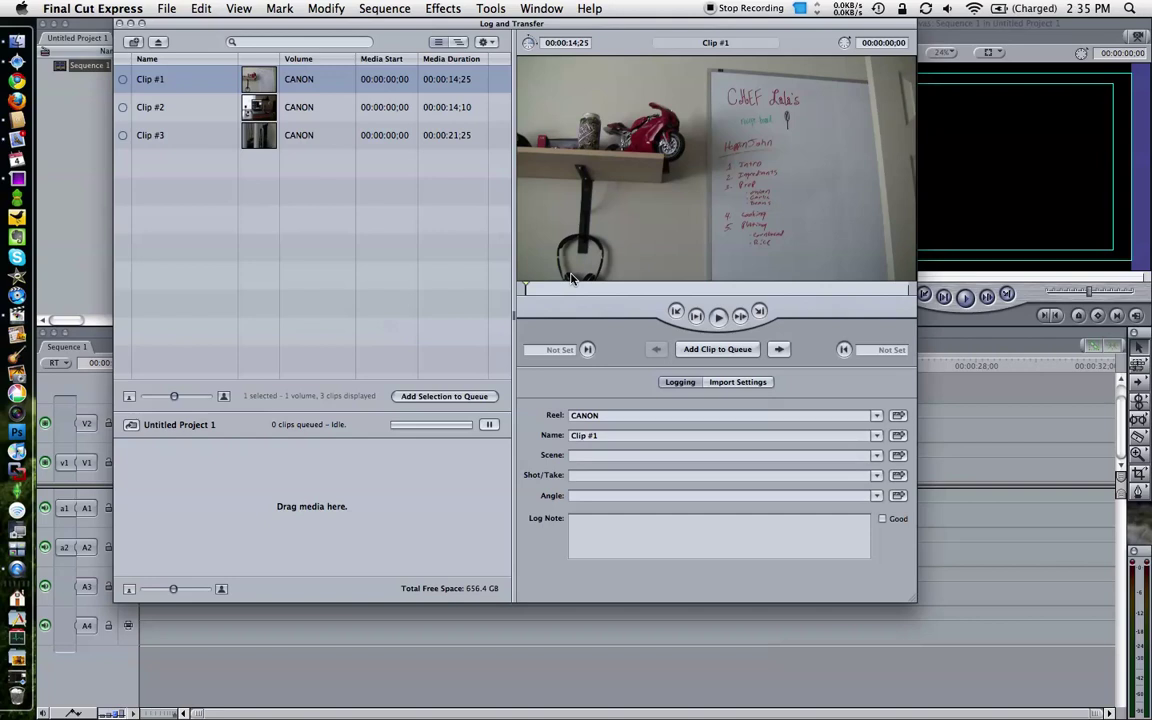
Preview Clip #1, review the Import Settings, and drag Clip #1 into the transfer queue
left_click(718, 316)
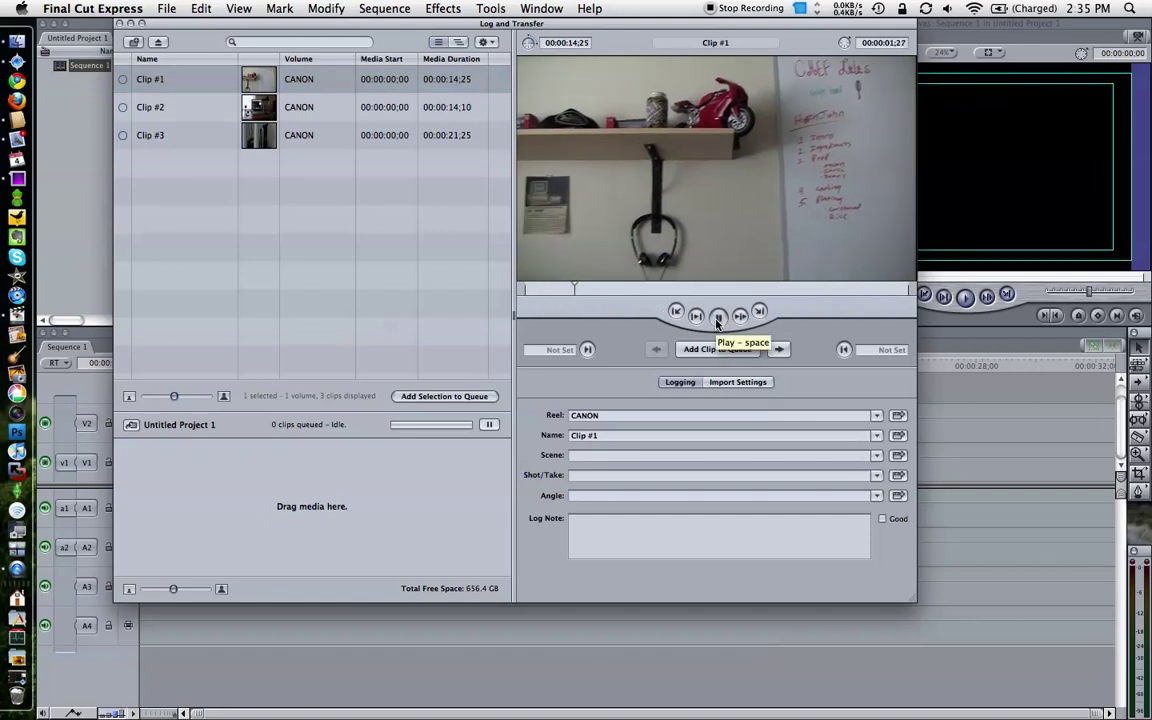
left_click(718, 316)
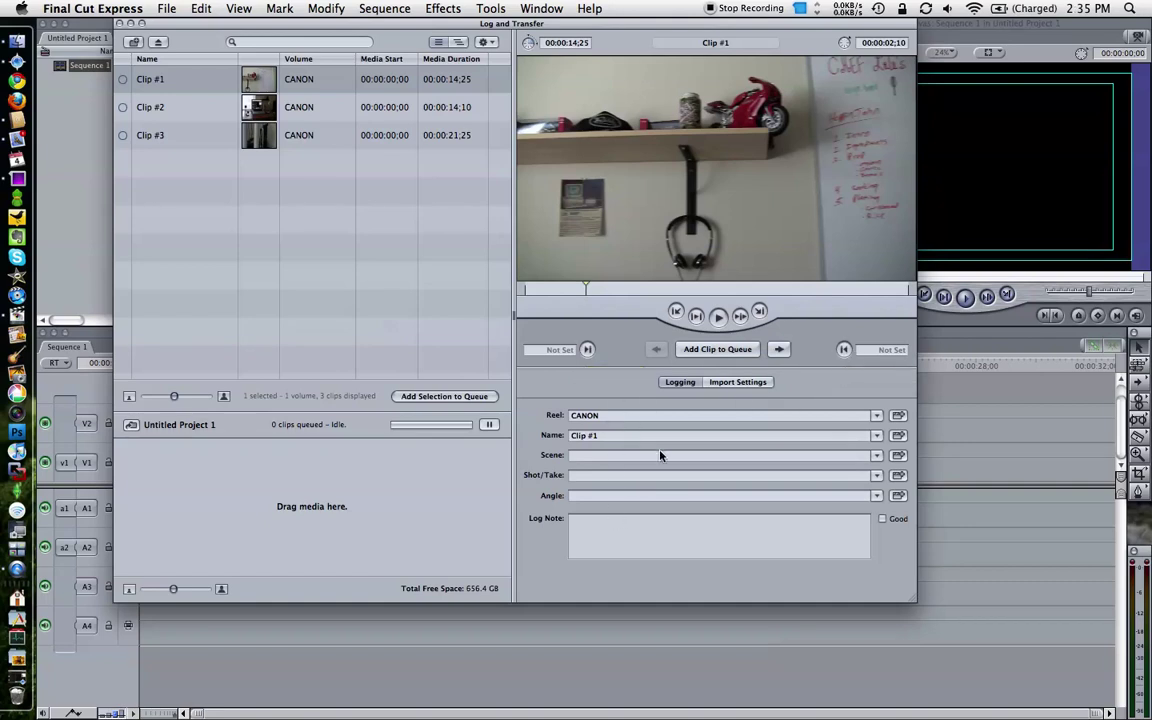
left_click(723, 386)
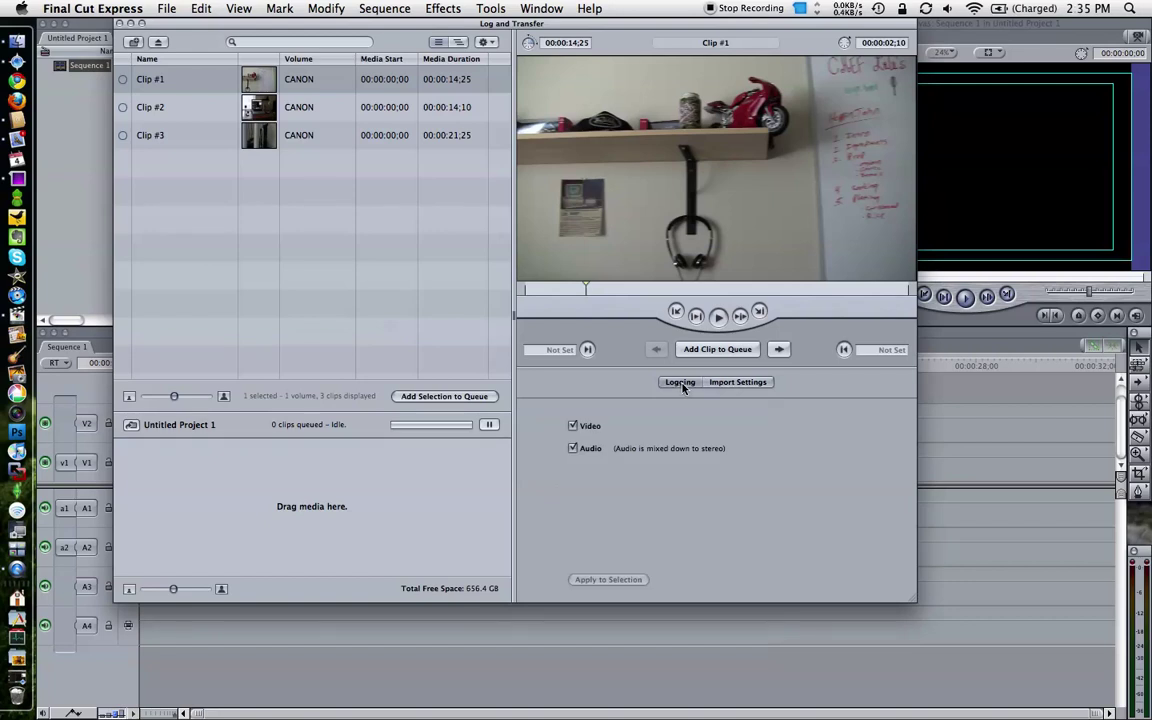
left_click(681, 383)
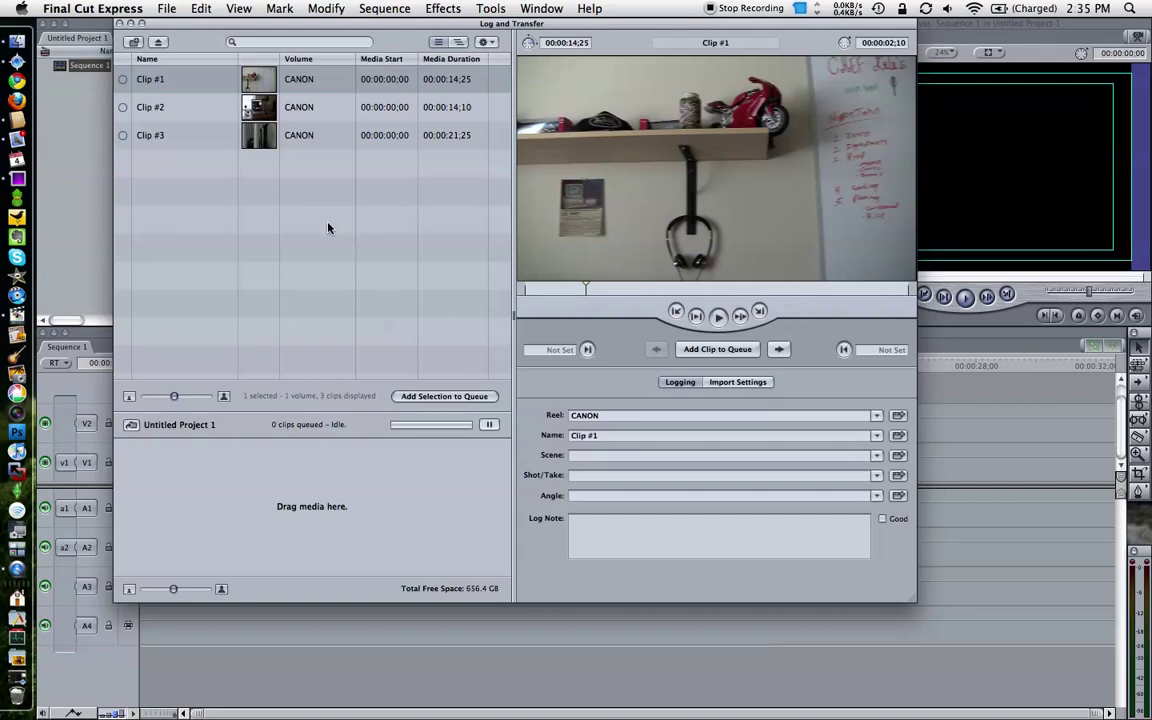
left_click(201, 80)
left_click_drag(201, 80, 309, 517)
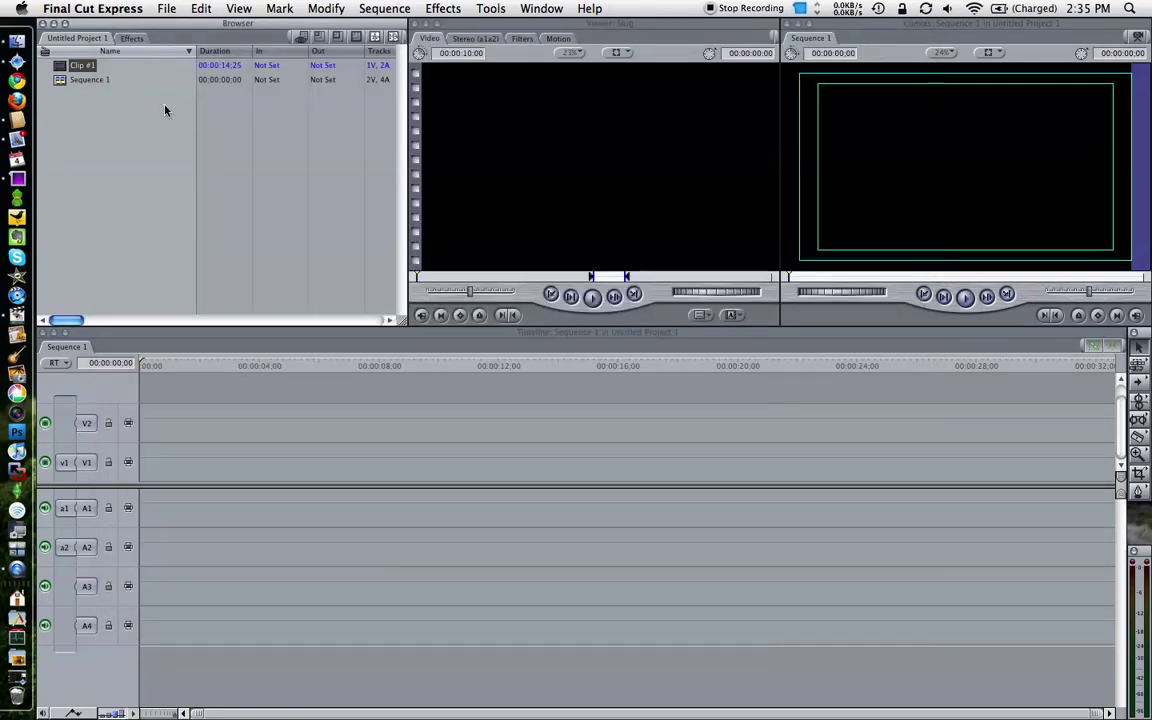
Load Clip #1 from the Browser into the Viewer and play it to about 00:00:02:05
left_click(72, 65)
left_click_drag(73, 68, 738, 213)
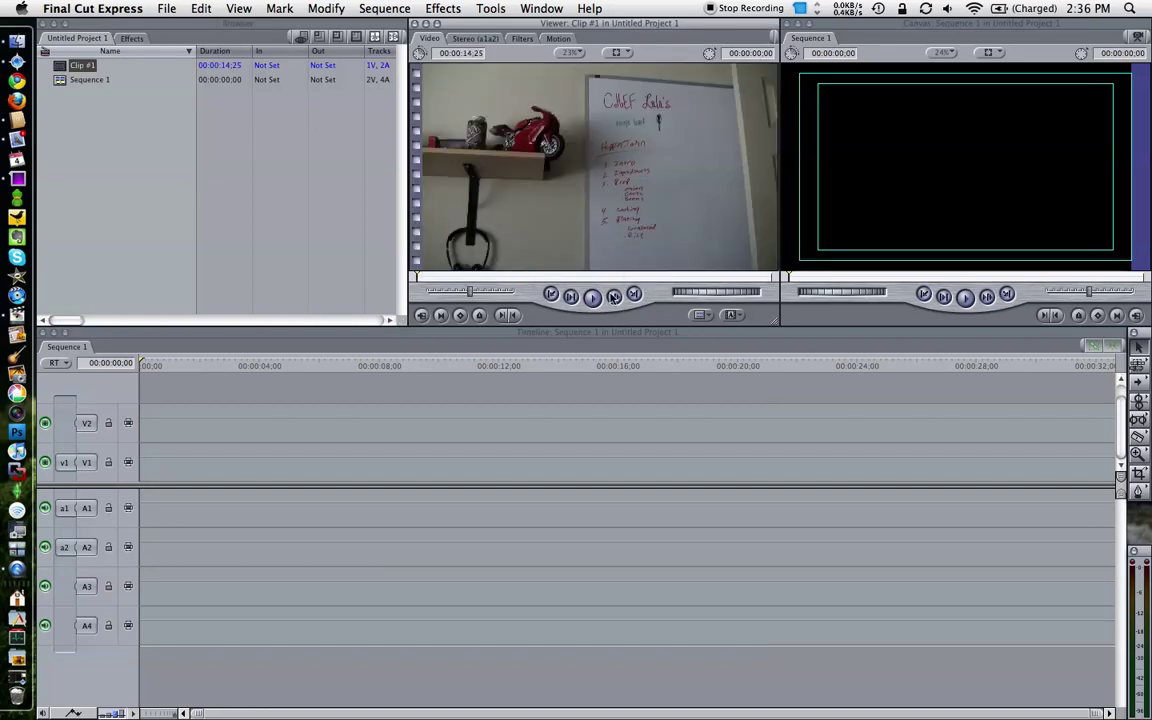
left_click(592, 297)
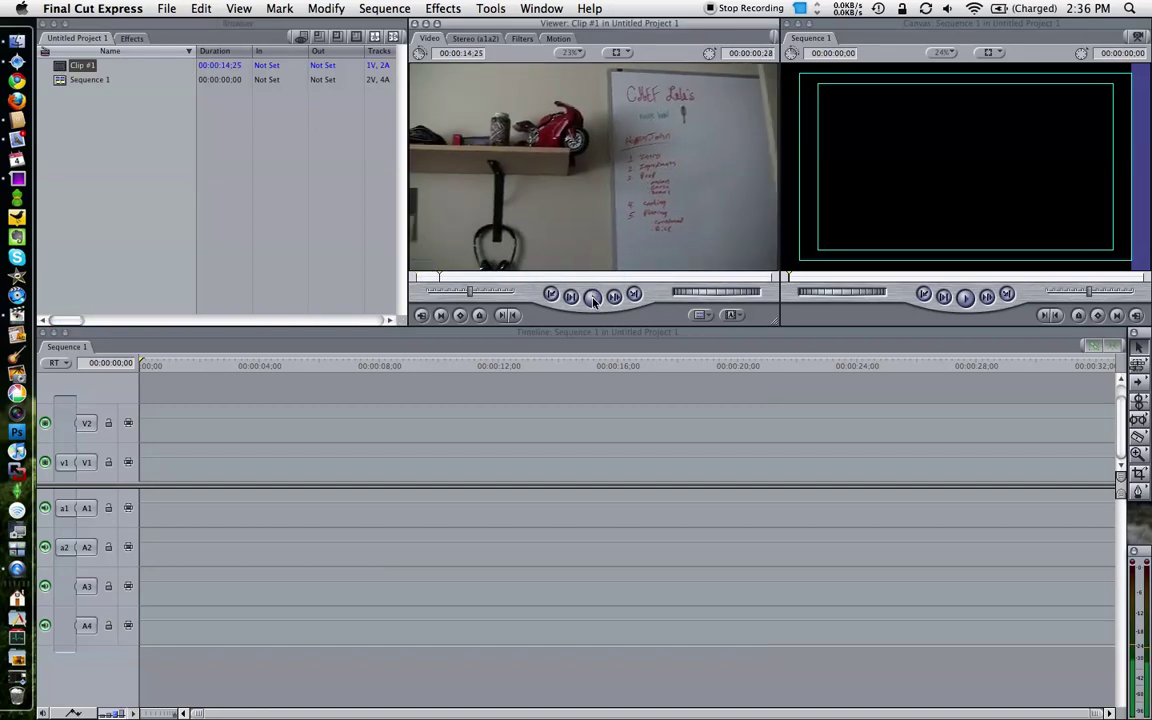
left_click(592, 297)
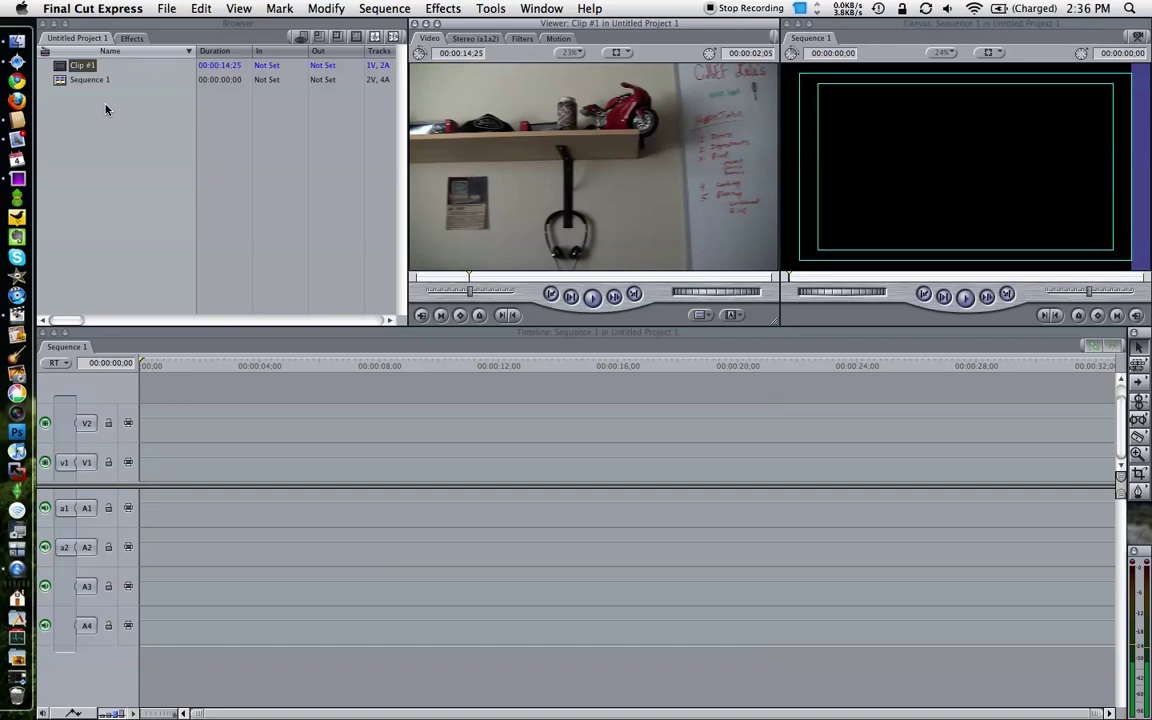
Open Clip #3.mov from My Book's Final Cut Scratch/Capture Scratch/Untitled Project 1 folder
key("F9")
key("F9")
key("F11")
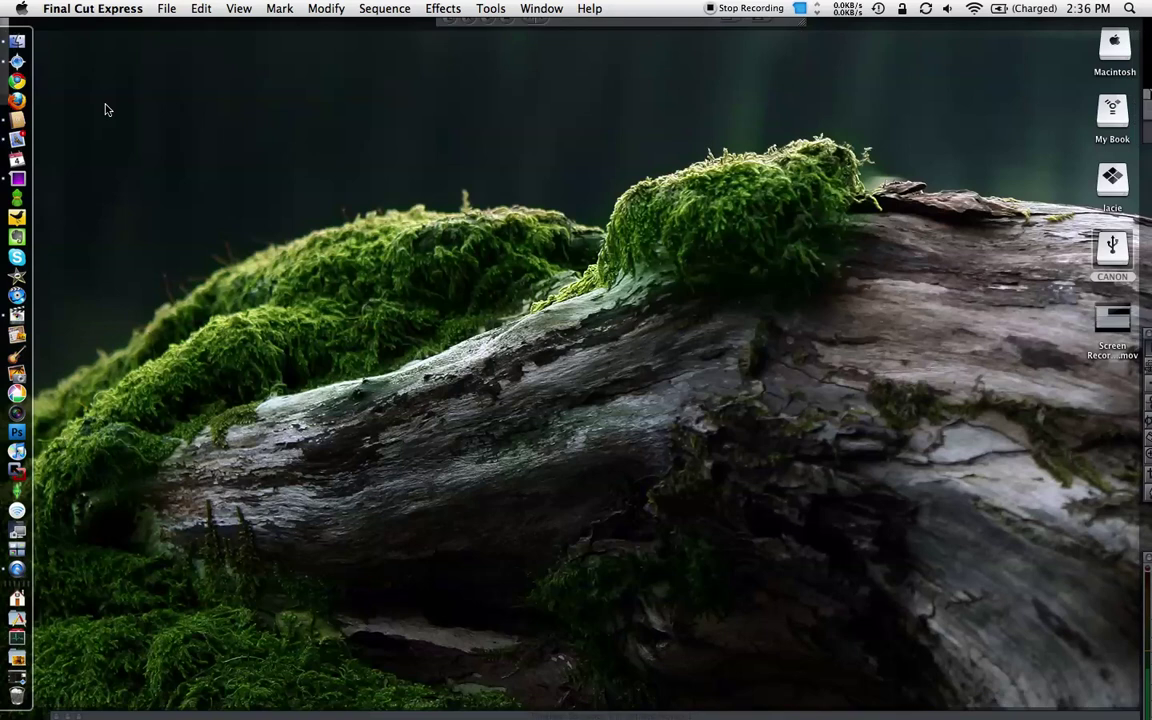
double_click(1124, 104)
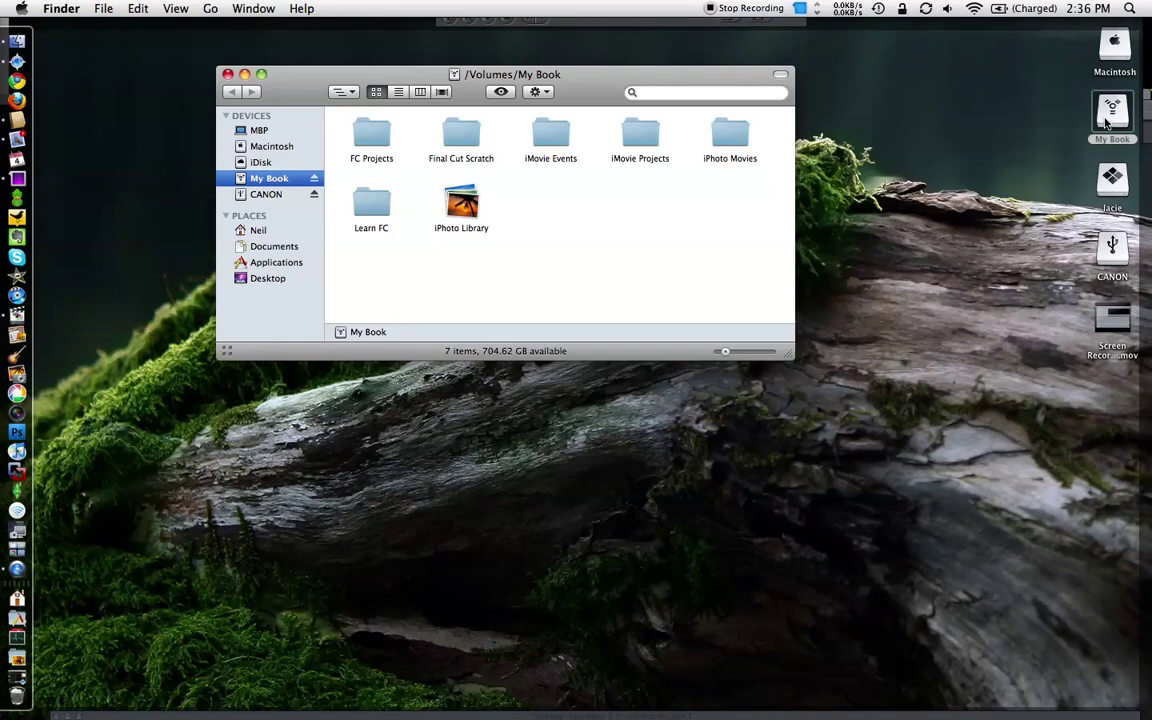
double_click(463, 135)
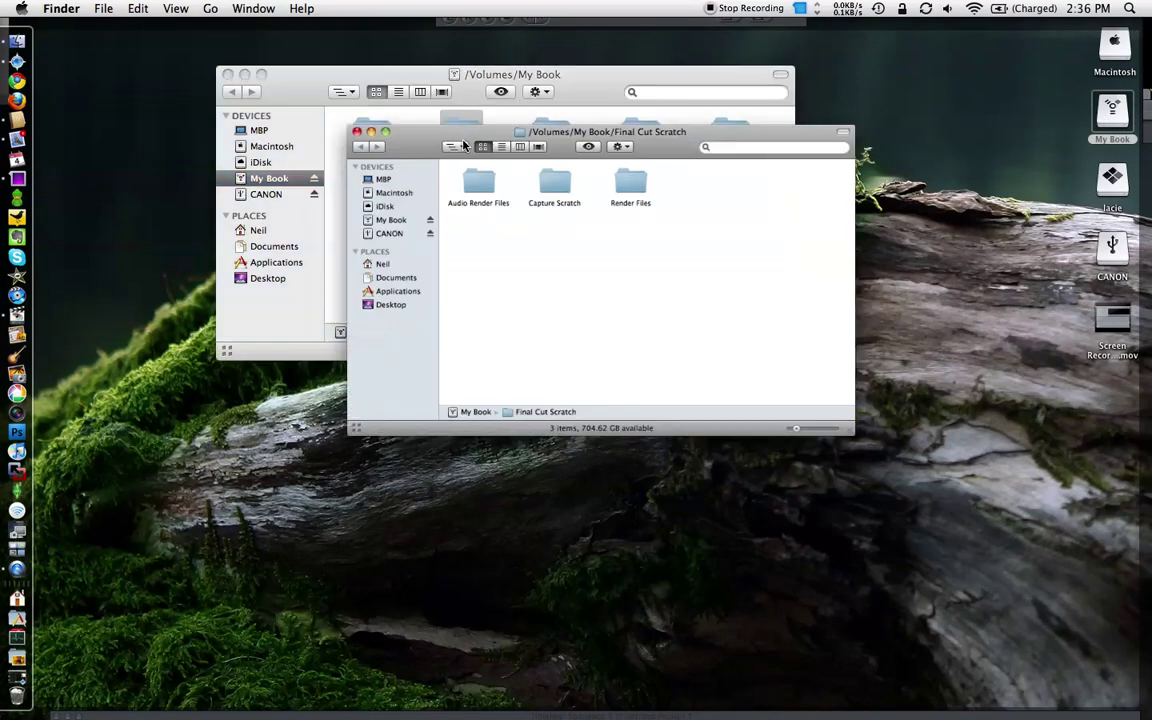
double_click(572, 193)
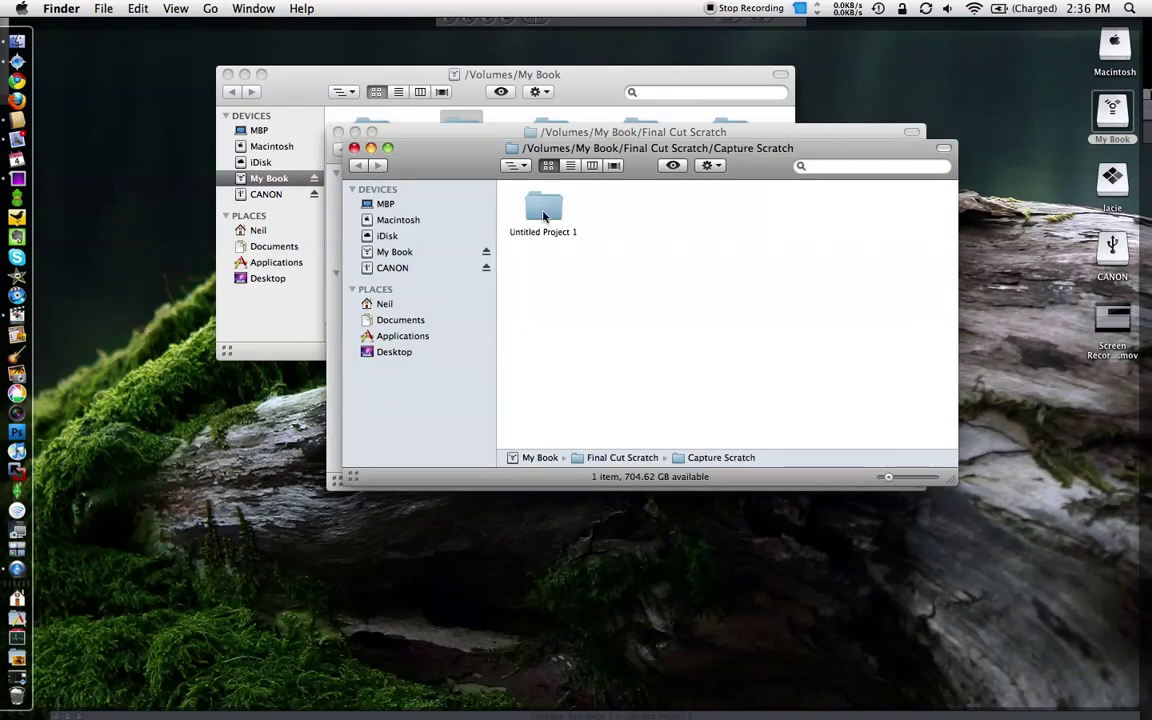
double_click(540, 215)
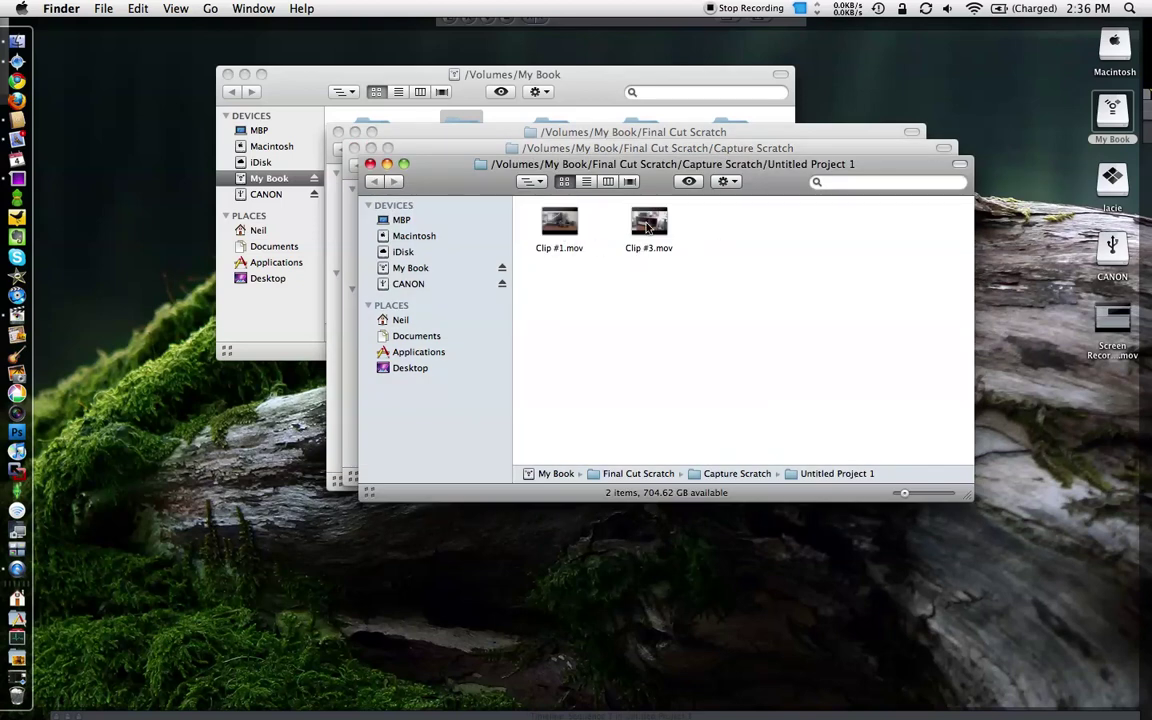
double_click(648, 224)
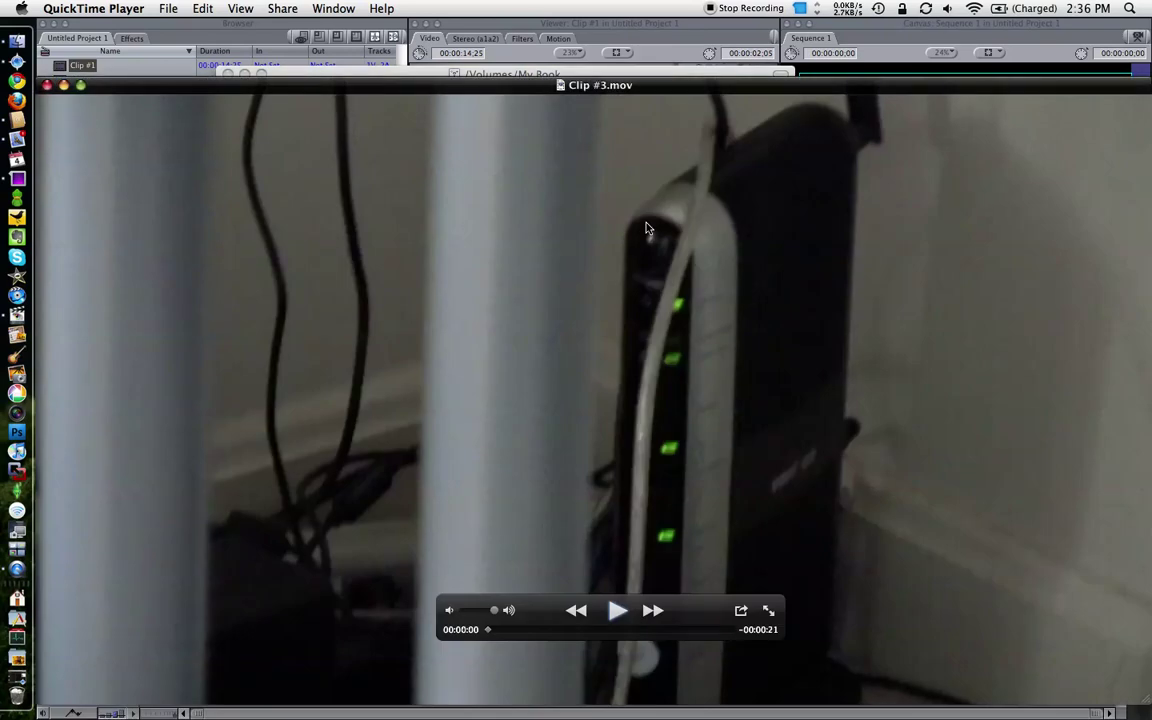
Play Clip #3.mov in QuickTime to about 00:00:05, pause it, and close the player
left_click(618, 611)
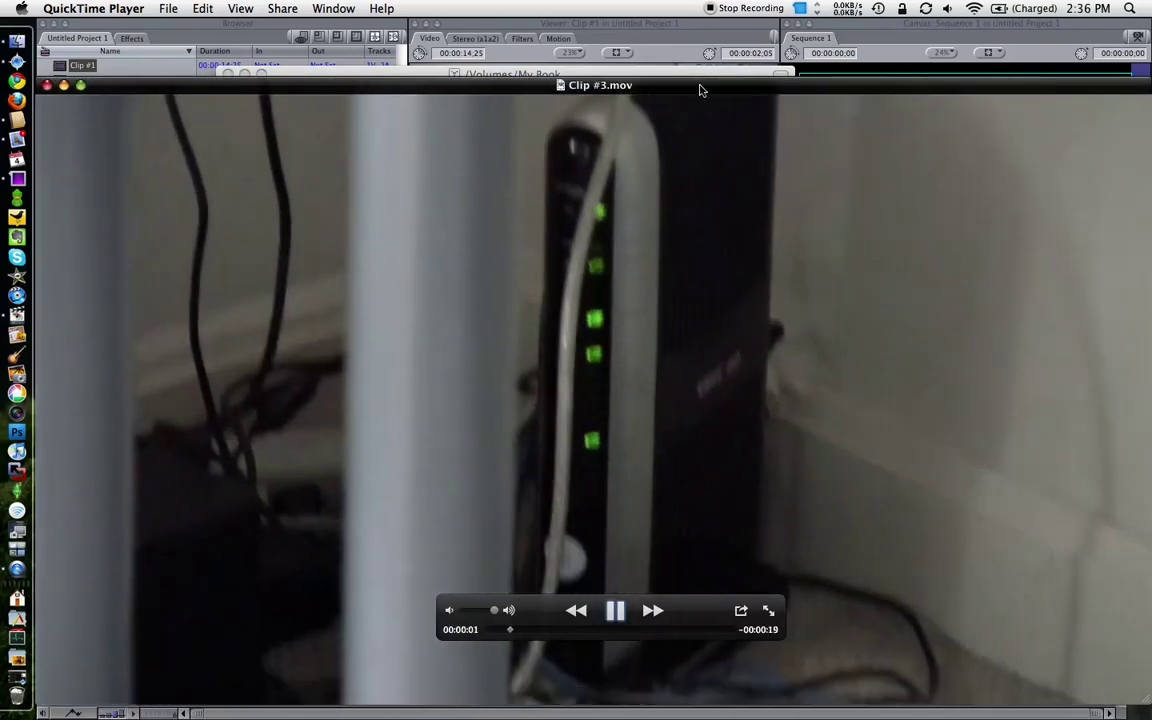
mouse_move(699, 87)
left_mouse_down()
mouse_move(689, 51)
mouse_move(690, 70)
left_mouse_up()
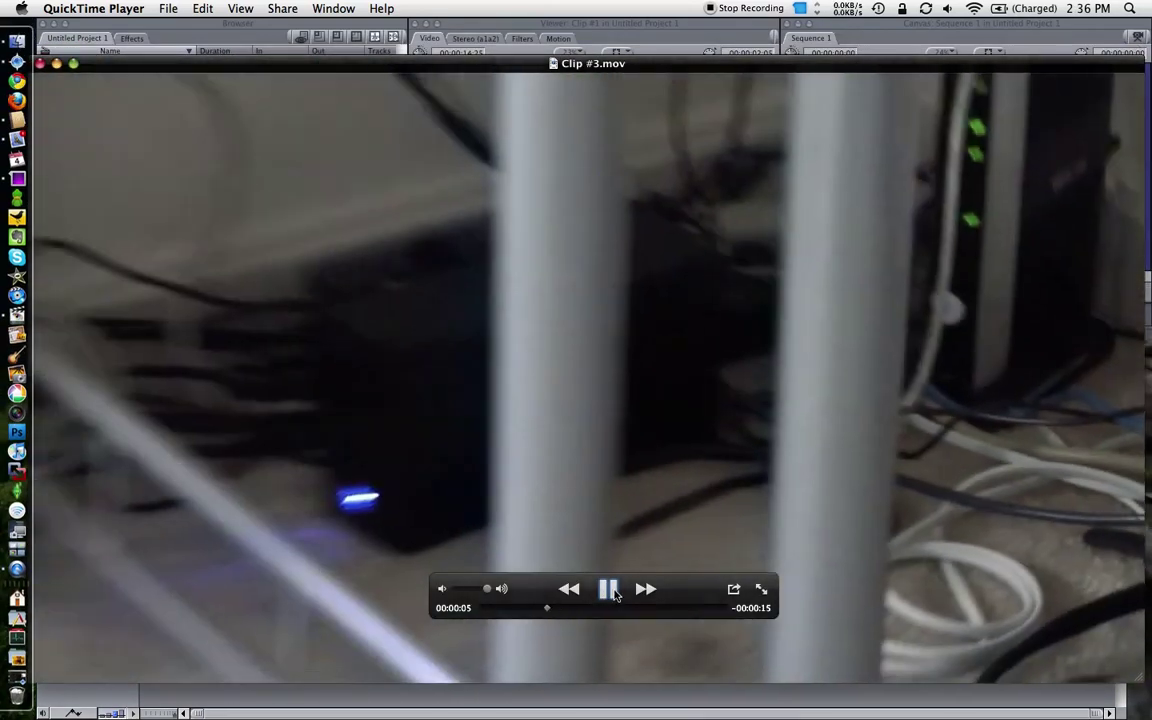
key("space")
left_click(40, 63)
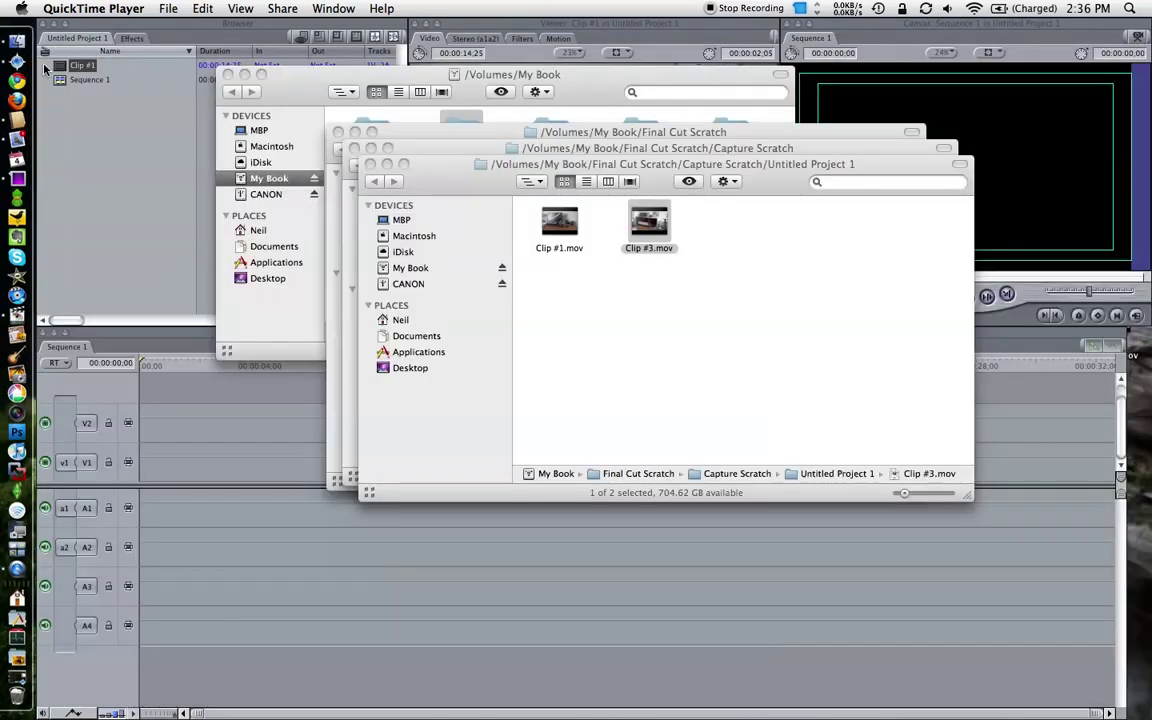
Close the Untitled Project 1, Capture Scratch, Final Cut Scratch and My Book folder windows
left_click(370, 164)
left_click(355, 148)
left_click(339, 133)
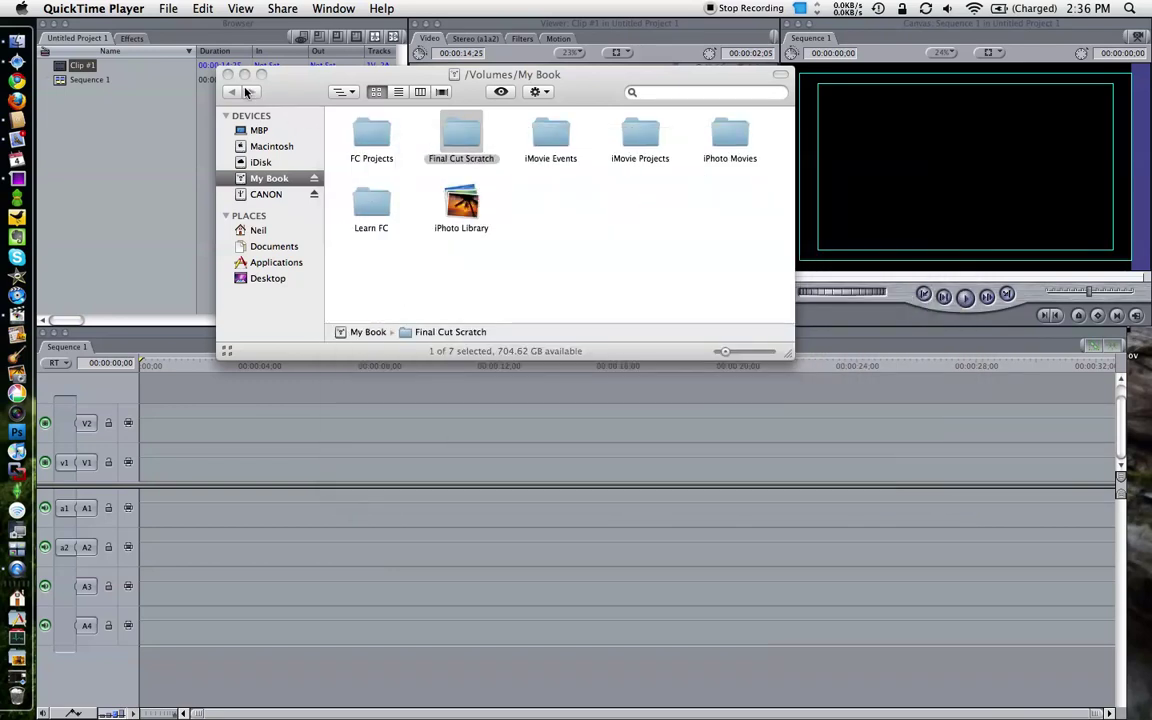
left_click(228, 74)
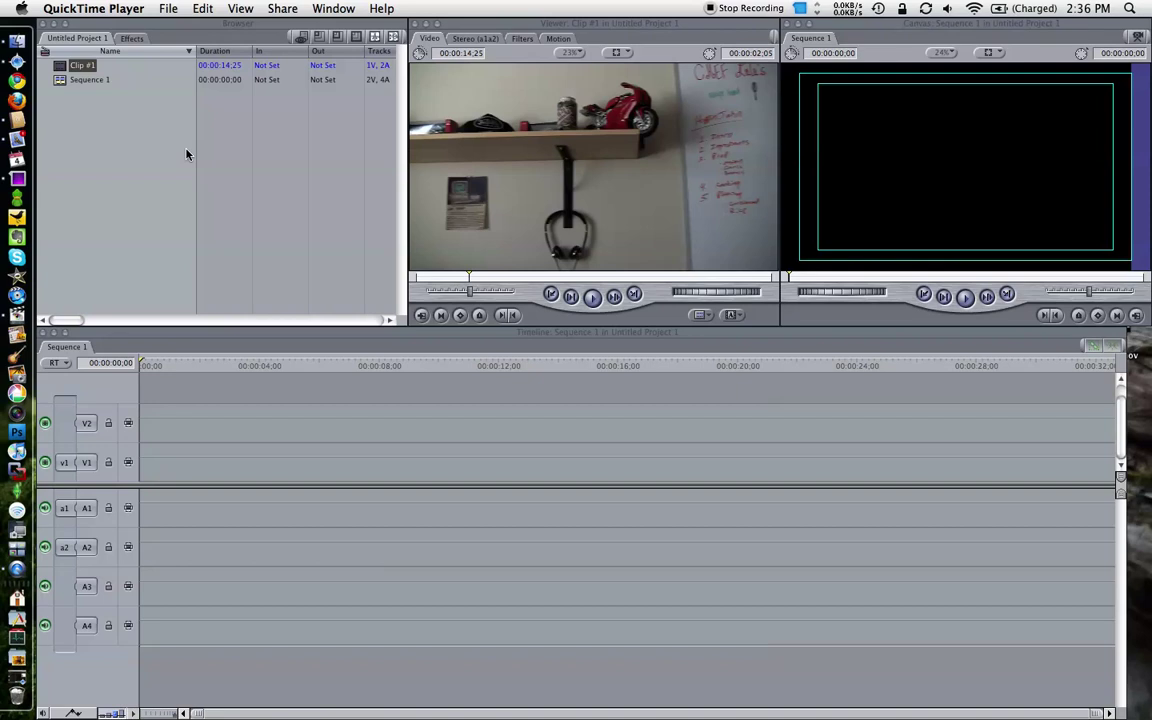